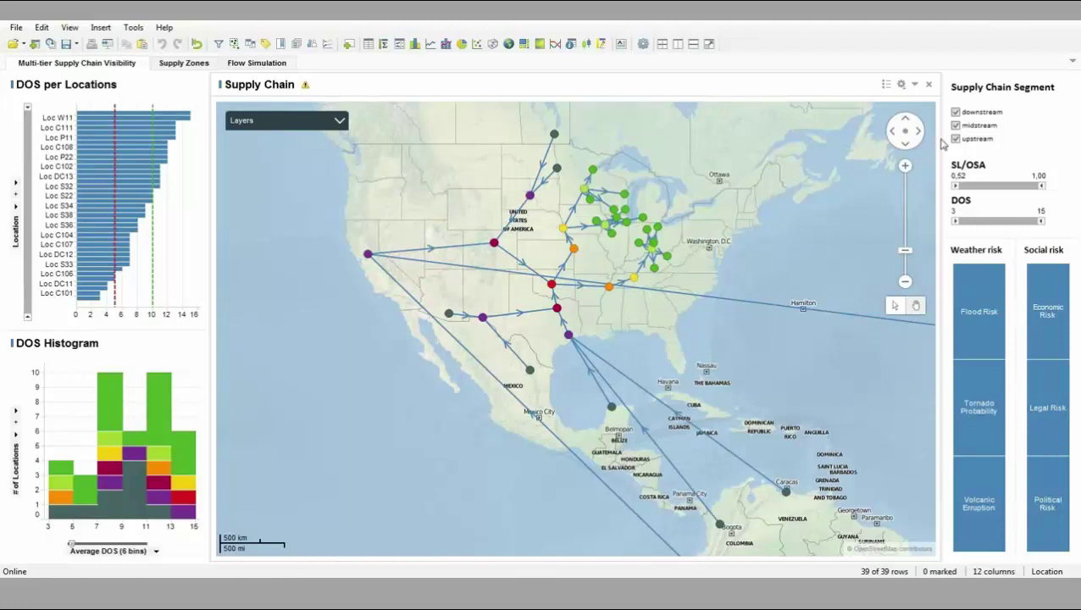
- Filter the Supply Chain Segment to midstream and upstream only, leaving 20 of 39 rows
left_click(956, 140)
left_click(956, 112)
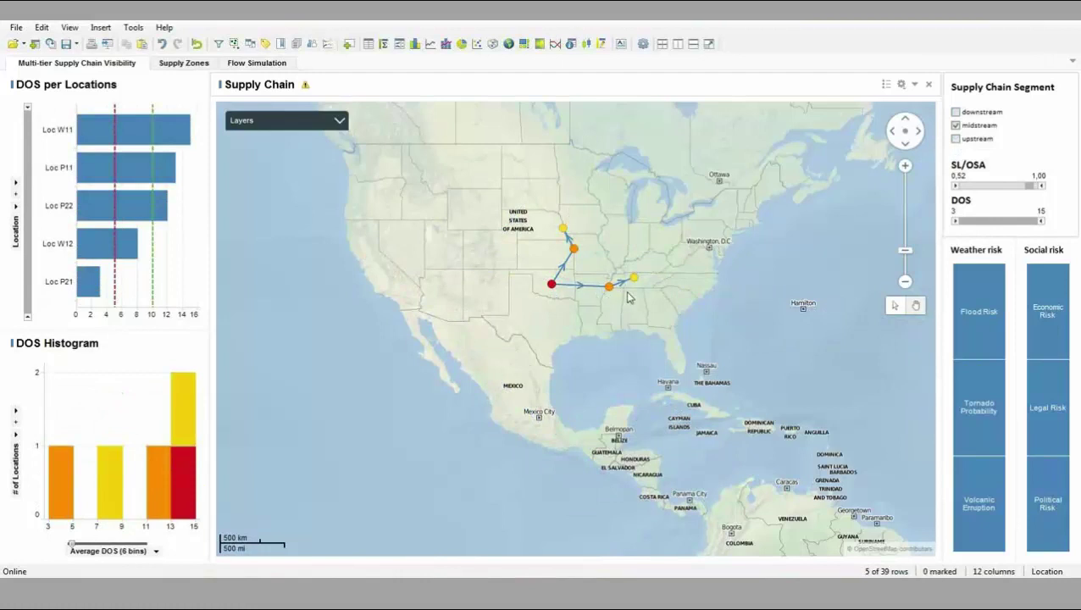
left_click(957, 141)
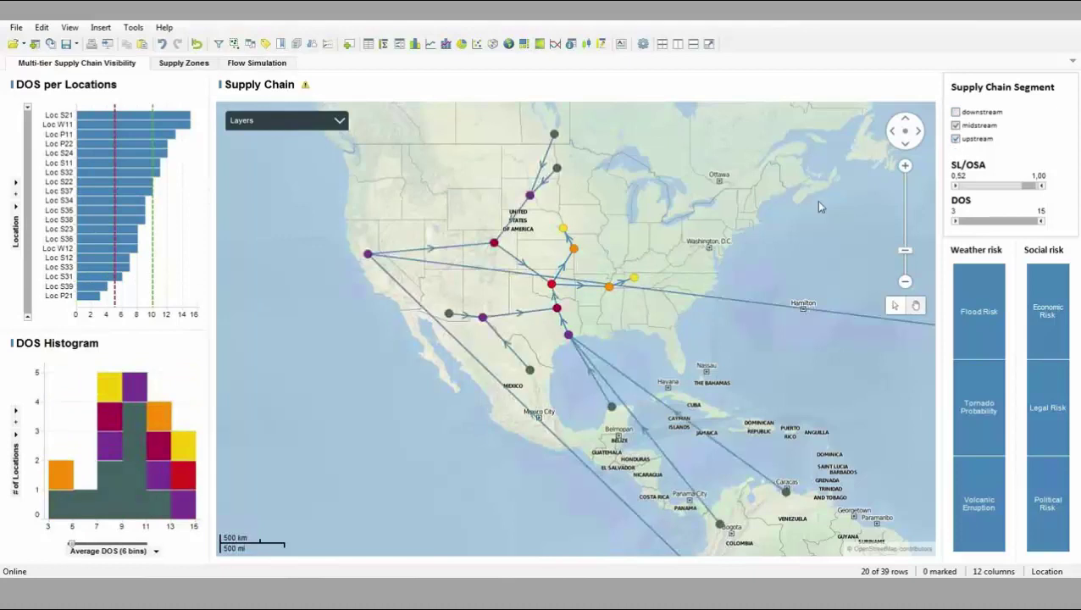
left_click(956, 113)
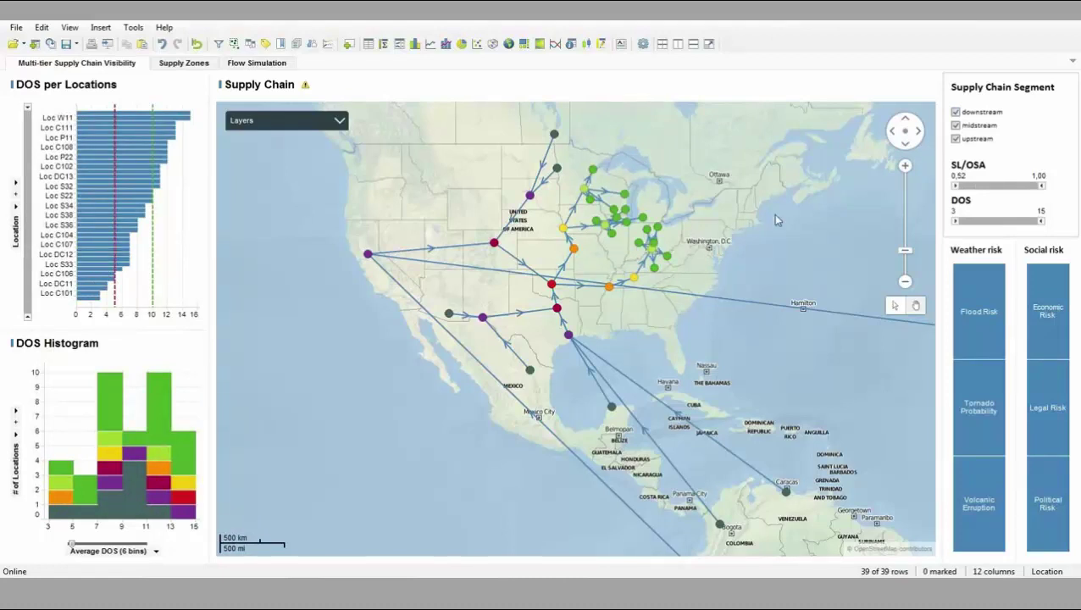
left_click(956, 112)
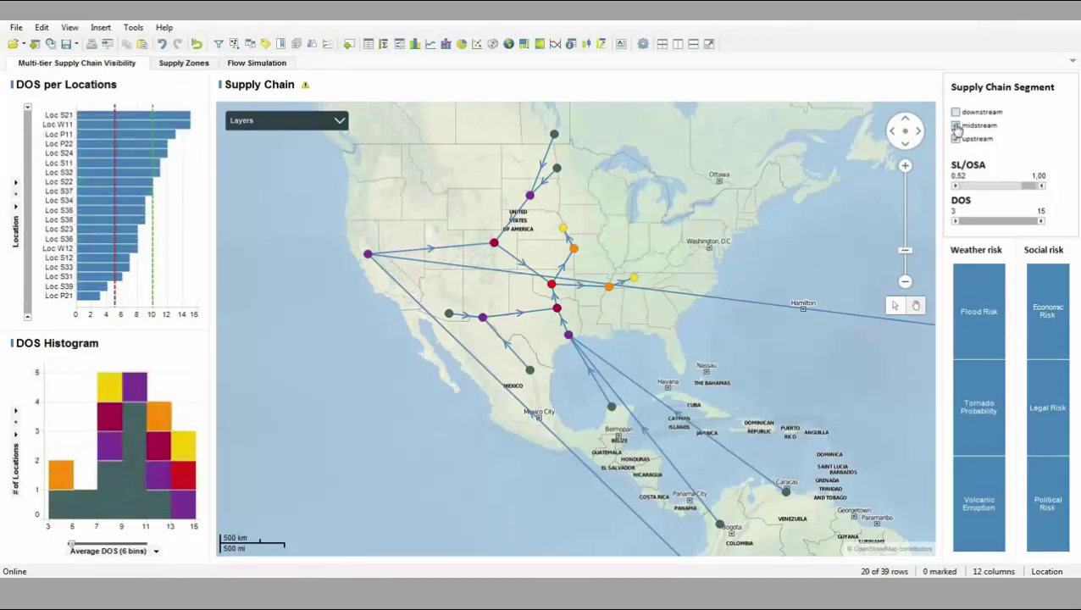
- Check map node details, then re-check downstream to show all 39 of 39 rows
mouse_move(551, 286)
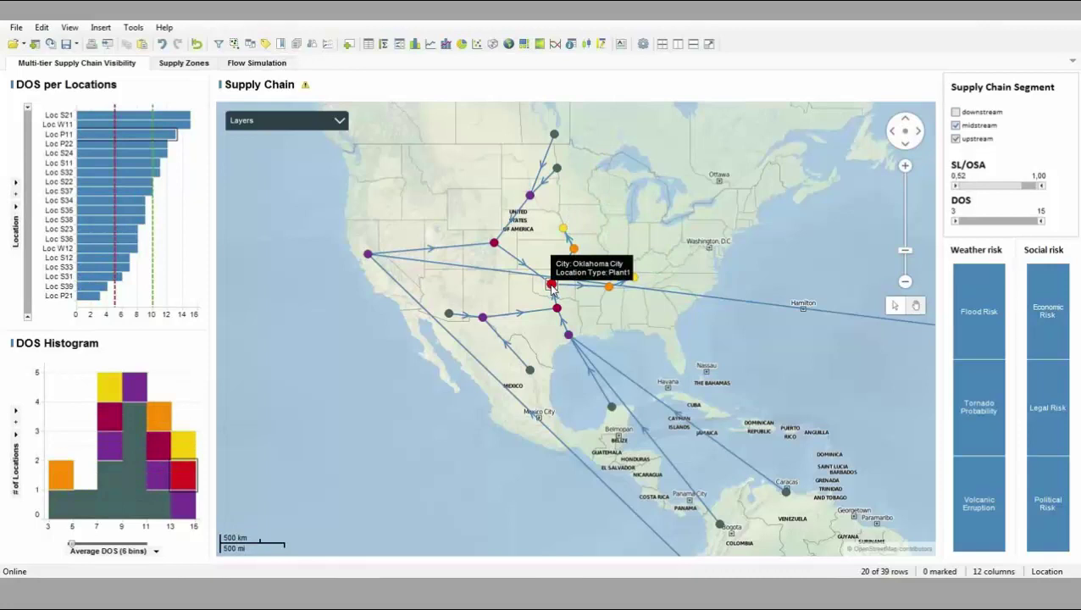
mouse_move(494, 244)
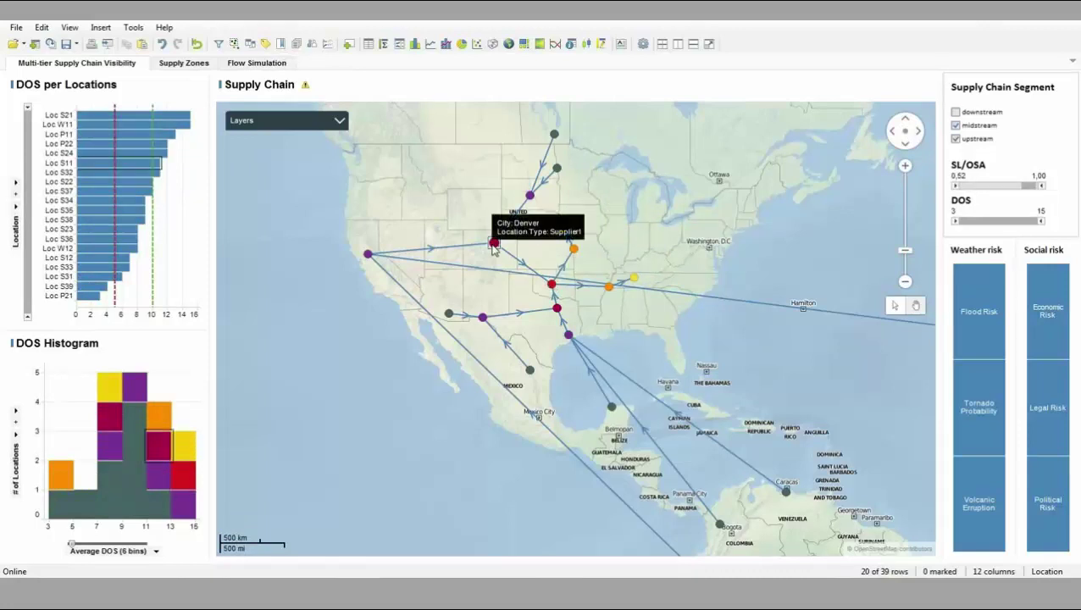
mouse_move(557, 308)
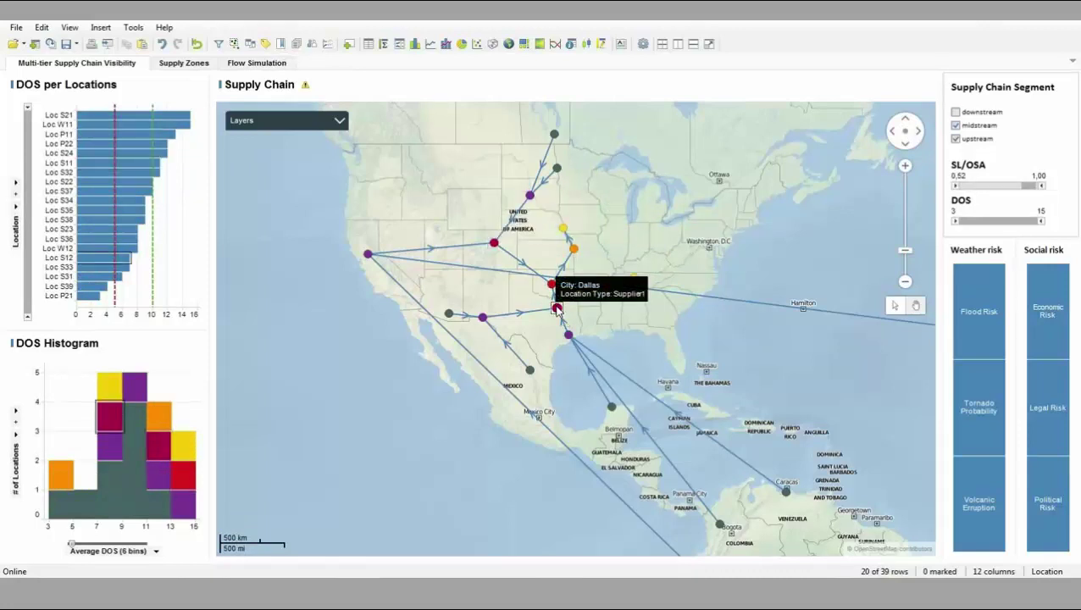
mouse_move(569, 336)
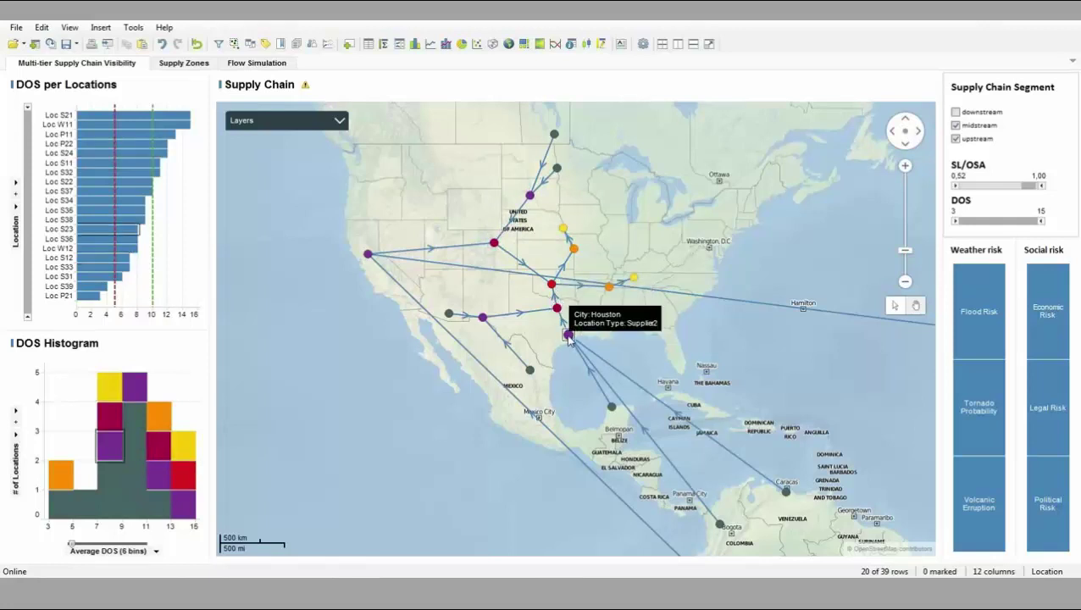
mouse_move(482, 317)
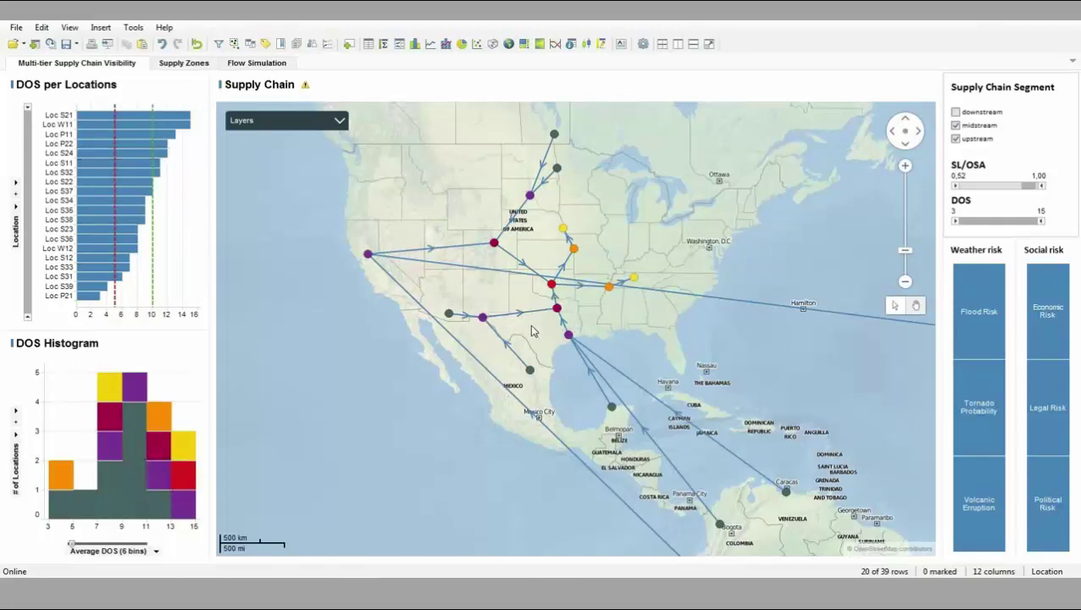
left_click(955, 112)
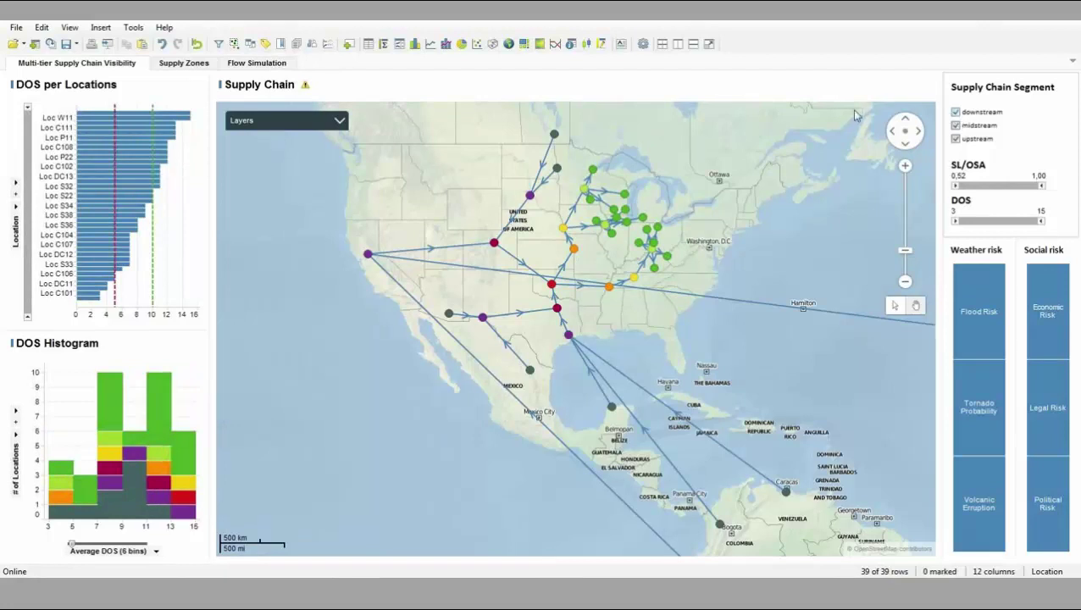
- Colour map nodes by Location DOS instead of SC Echelons and turn on Weather Risk
left_click(339, 123)
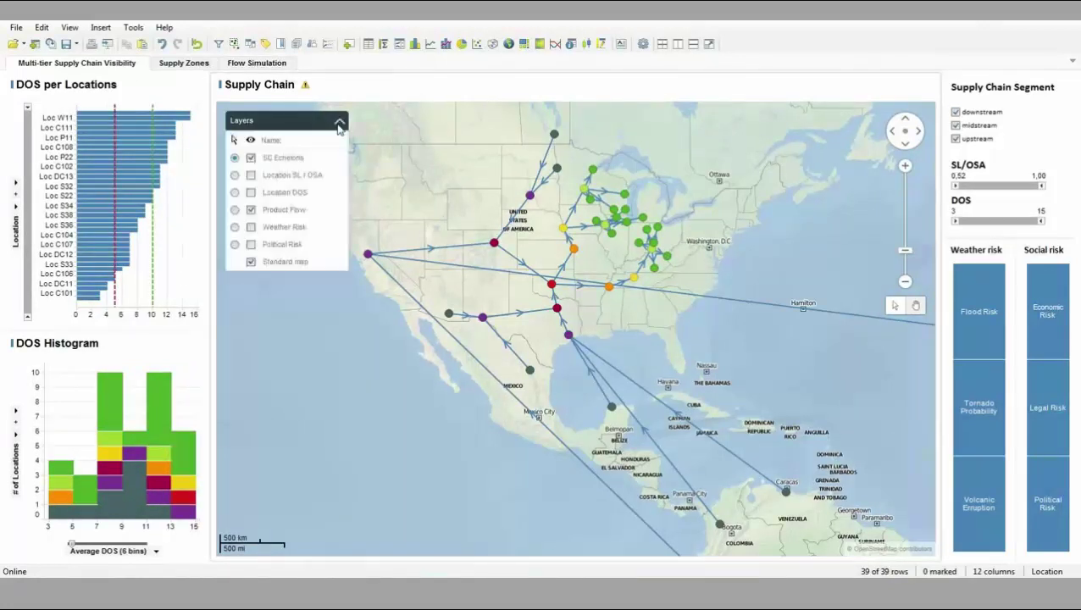
left_click(251, 193)
left_click(251, 158)
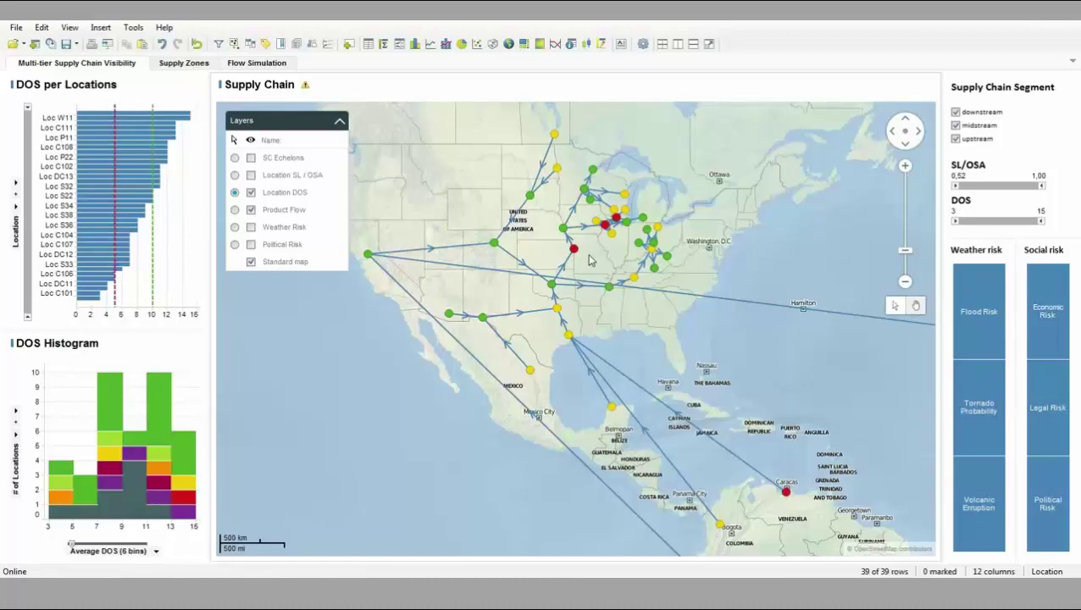
left_click(251, 229)
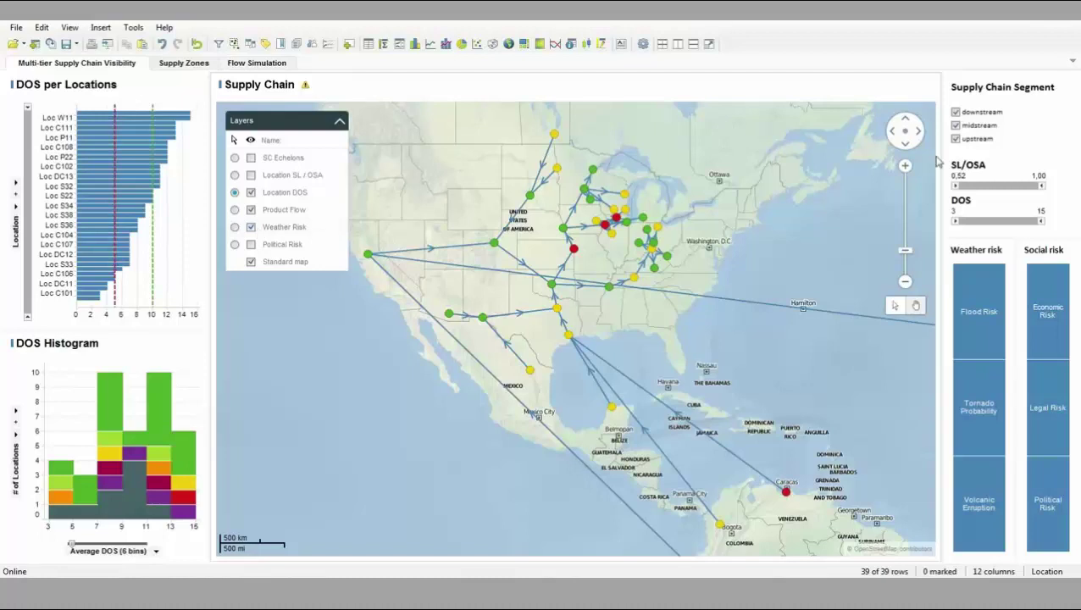
- Mark the Flood Risk, Tornado Probability, then Volcanic Eruption bars in the Weather risk chart
left_click(981, 315)
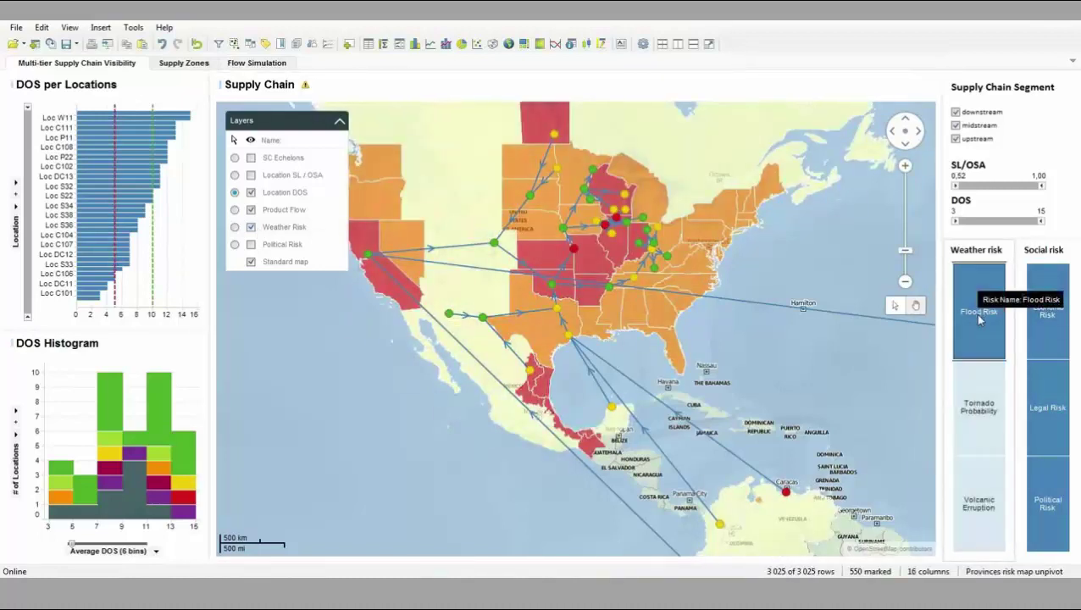
left_click(980, 444)
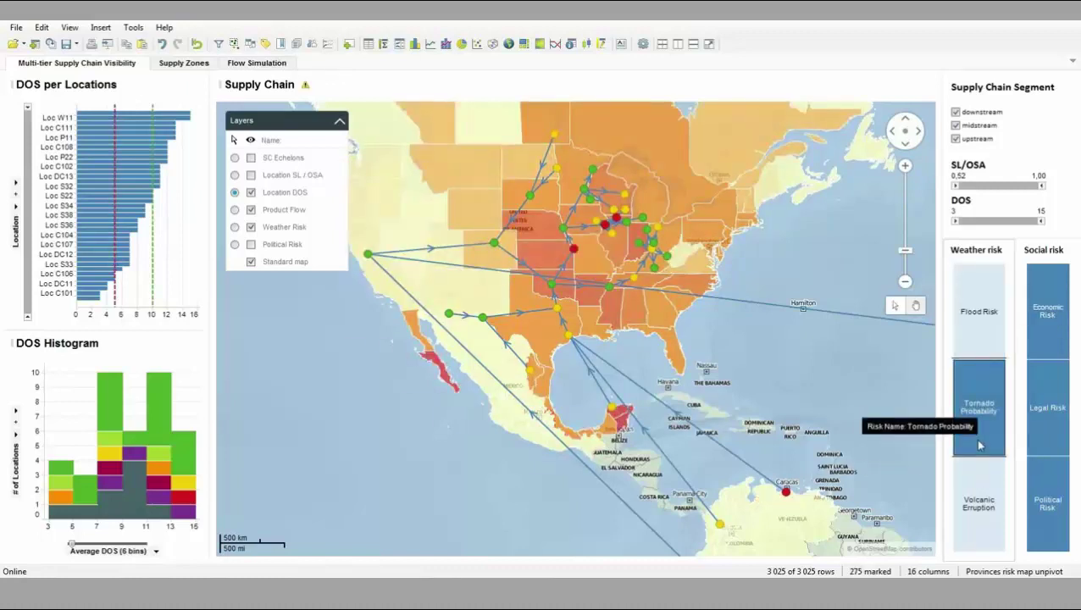
left_click(980, 491)
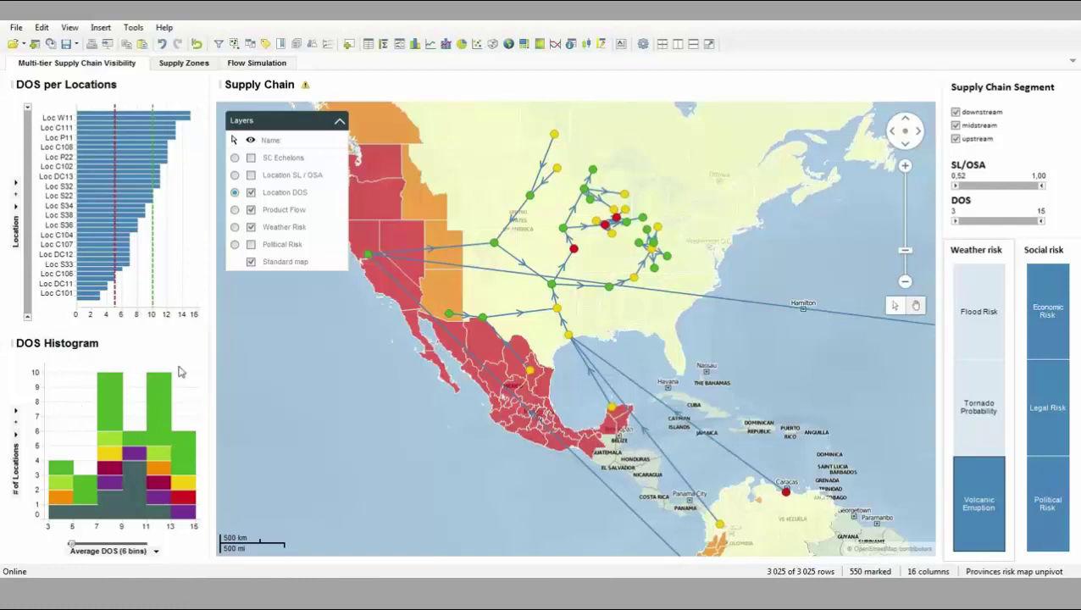
- Limit the risk dashboard to upstream locations only
left_click(957, 112)
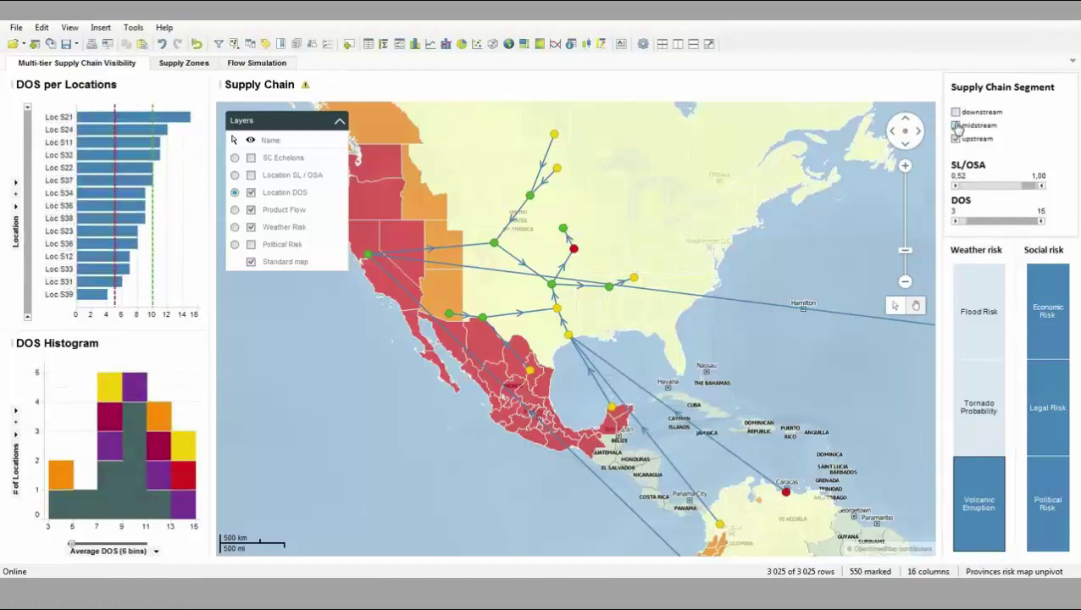
left_click(957, 126)
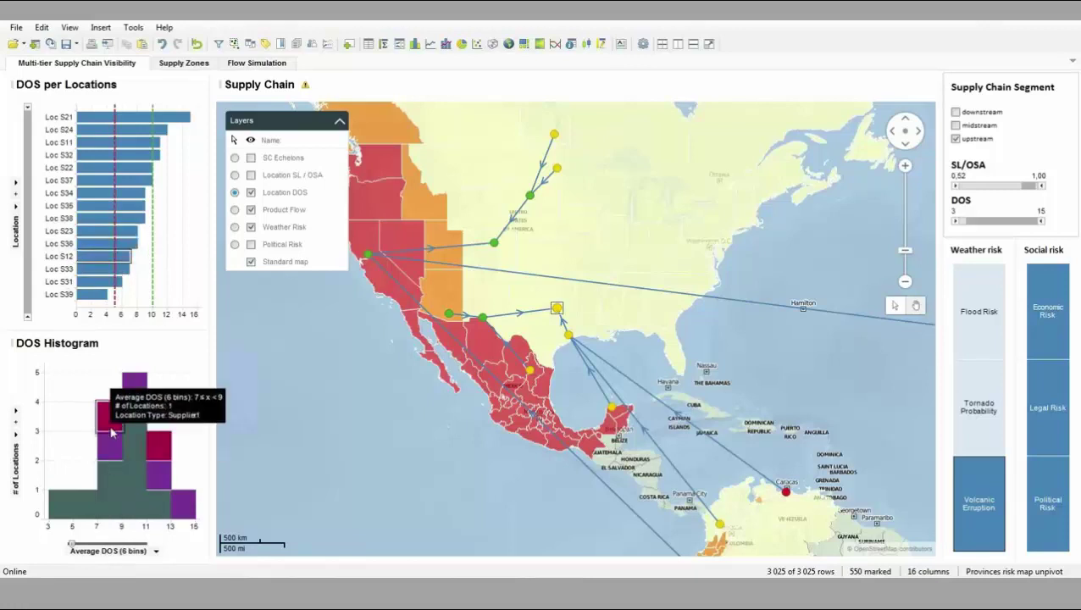
mouse_move(110, 425)
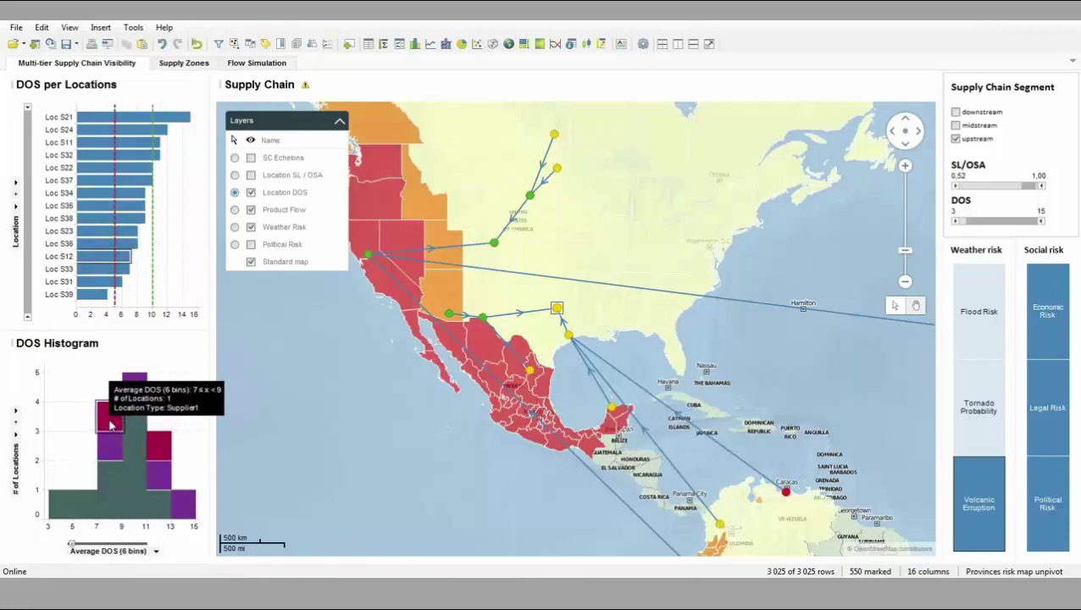
mouse_move(121, 469)
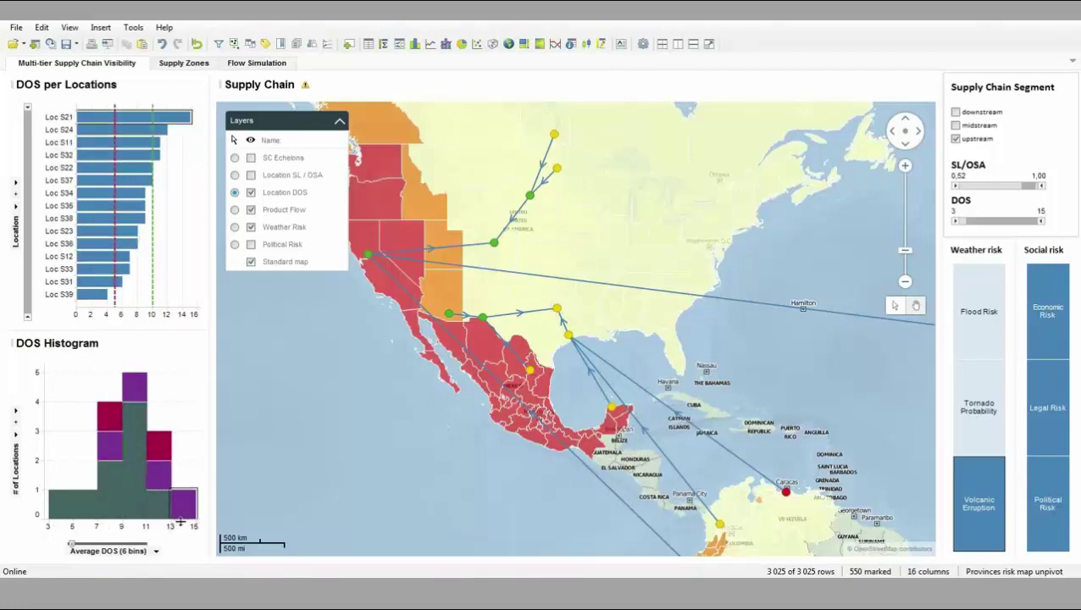
mouse_move(64, 510)
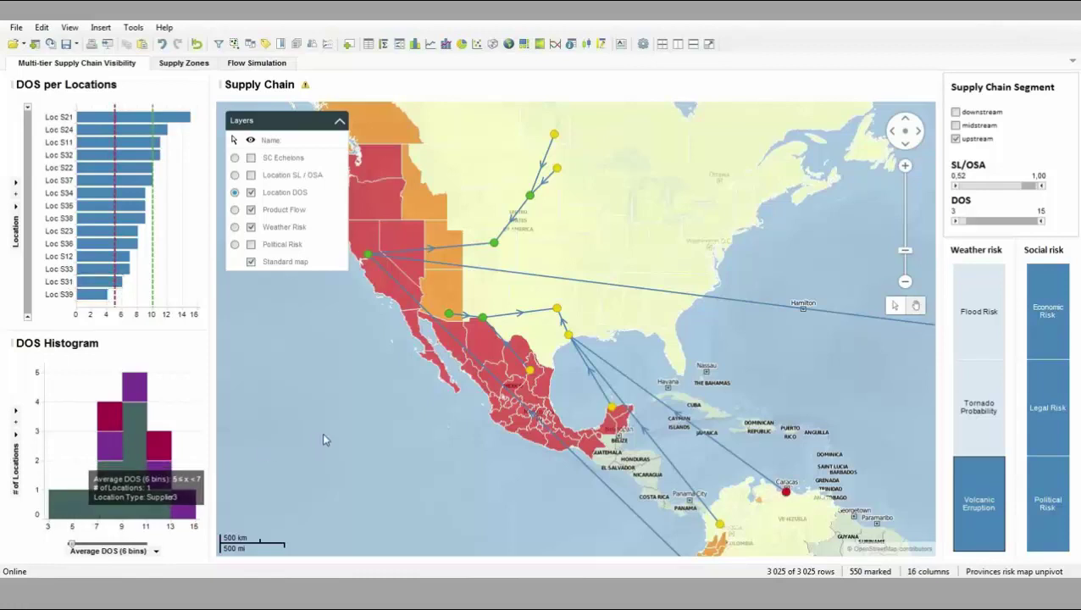
- Restore downstream and upstream locations, then go to the Supply Zones page
left_click(955, 137)
left_click(955, 112)
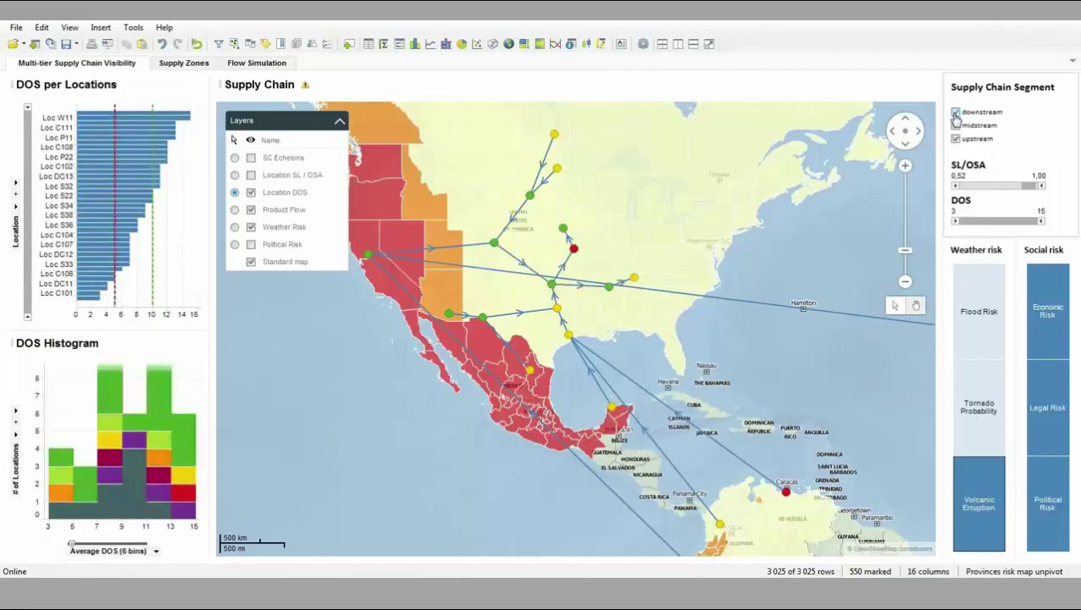
mouse_move(978, 455)
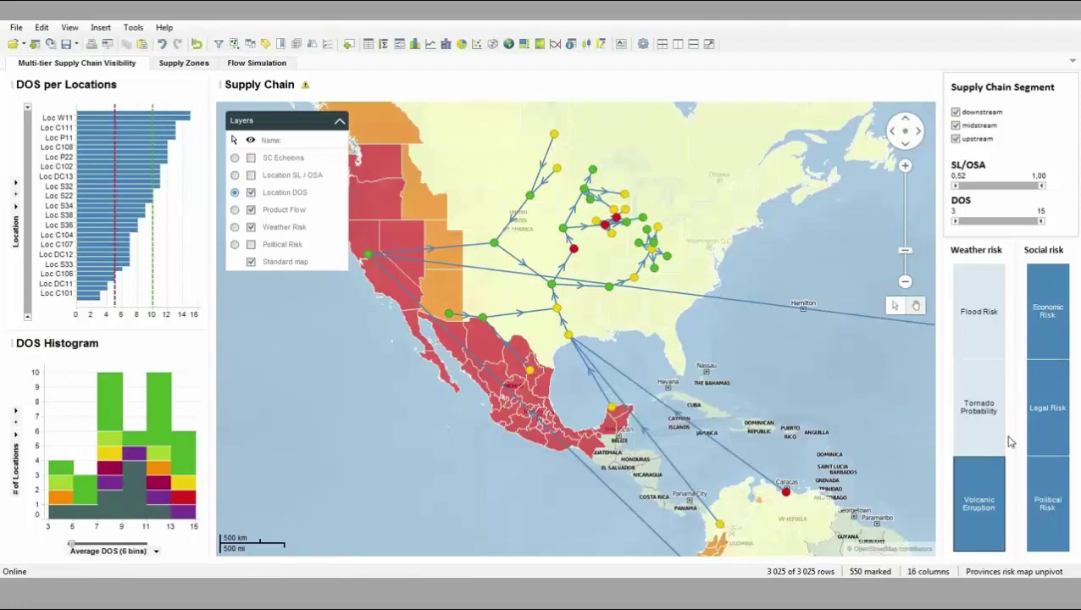
left_click(186, 64)
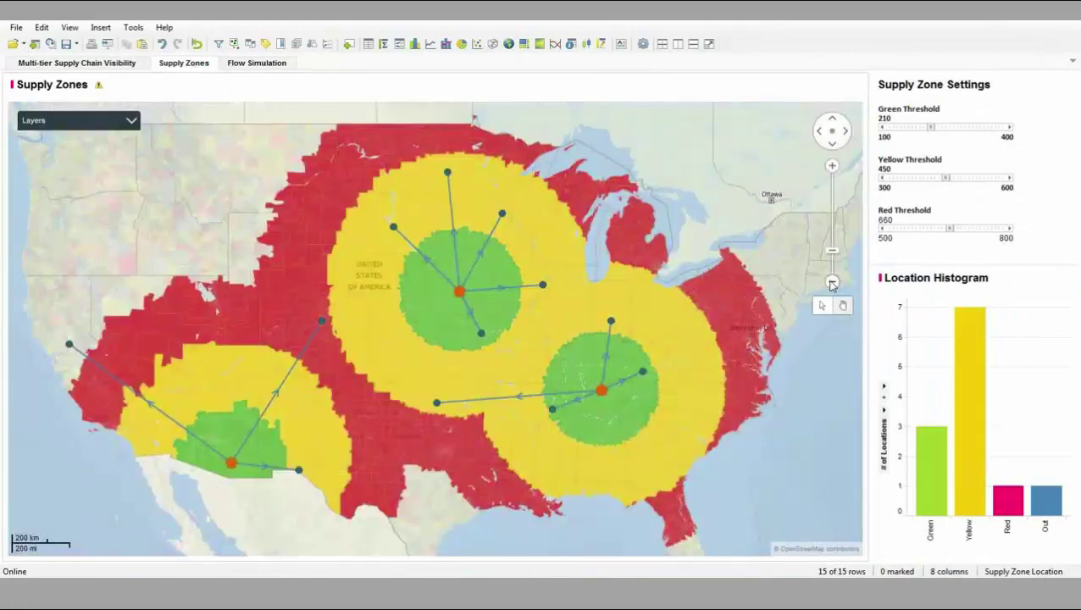
- Zoom the map out to North America to view zones around Tucson, Omaha and Nashville
left_click(832, 282)
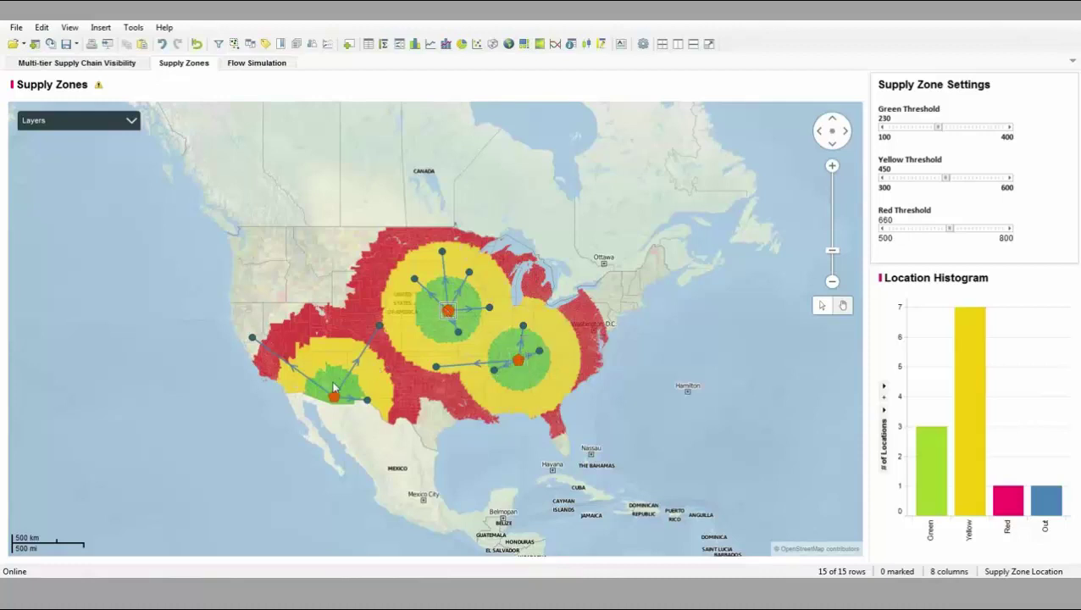
mouse_move(335, 398)
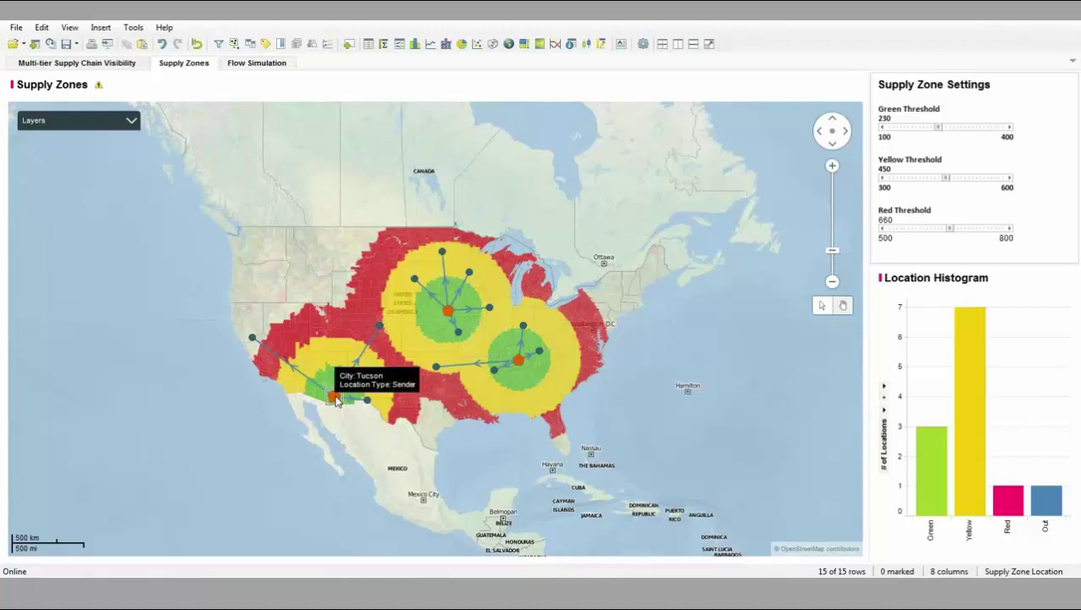
mouse_move(449, 312)
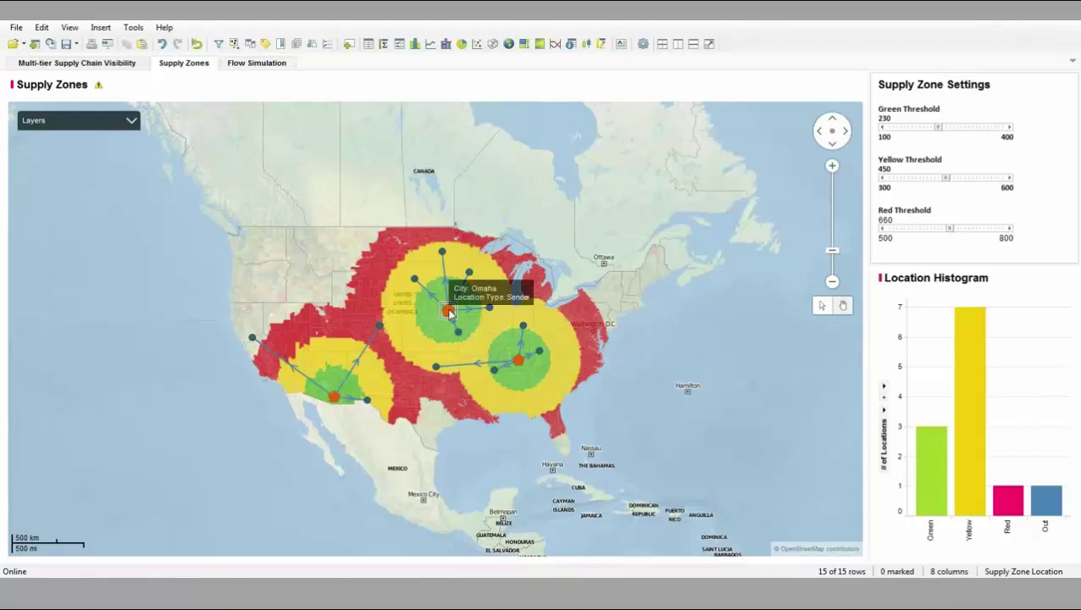
mouse_move(519, 364)
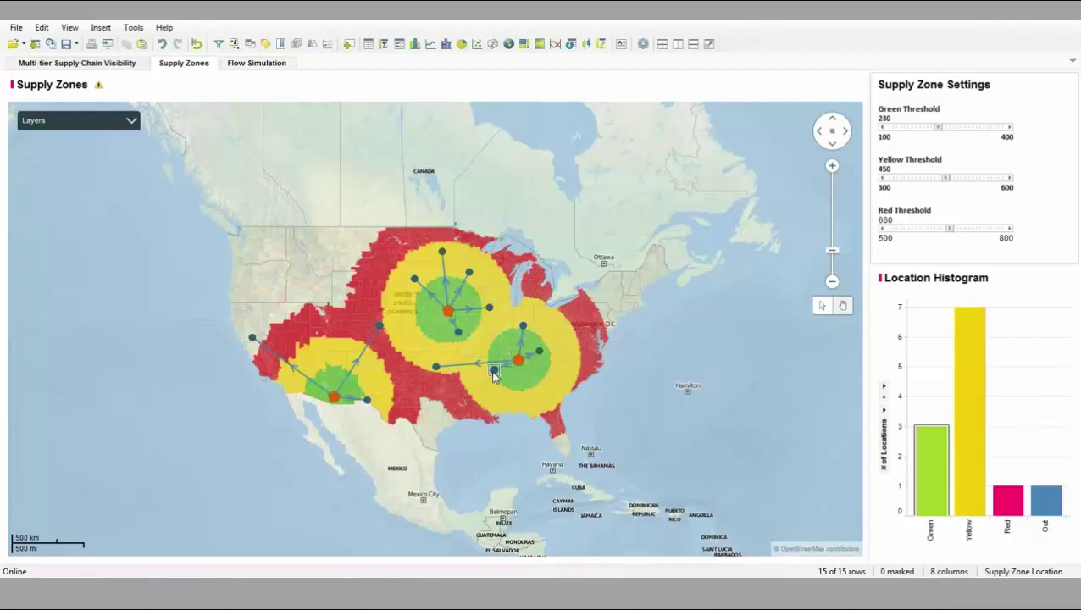
mouse_move(437, 370)
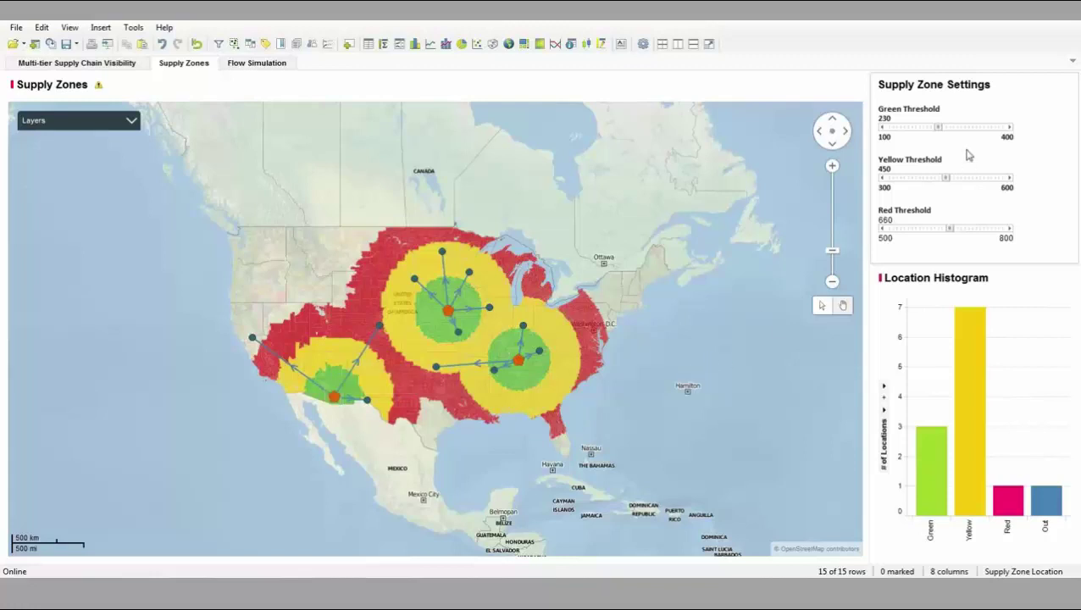
- Drag the Supply Zone threshold sliders to Green 190, Yellow 430 and Red 680
mouse_move(939, 129)
left_mouse_down()
mouse_move(910, 133)
mouse_move(953, 132)
left_mouse_up()
left_click_drag(949, 181, 962, 181)
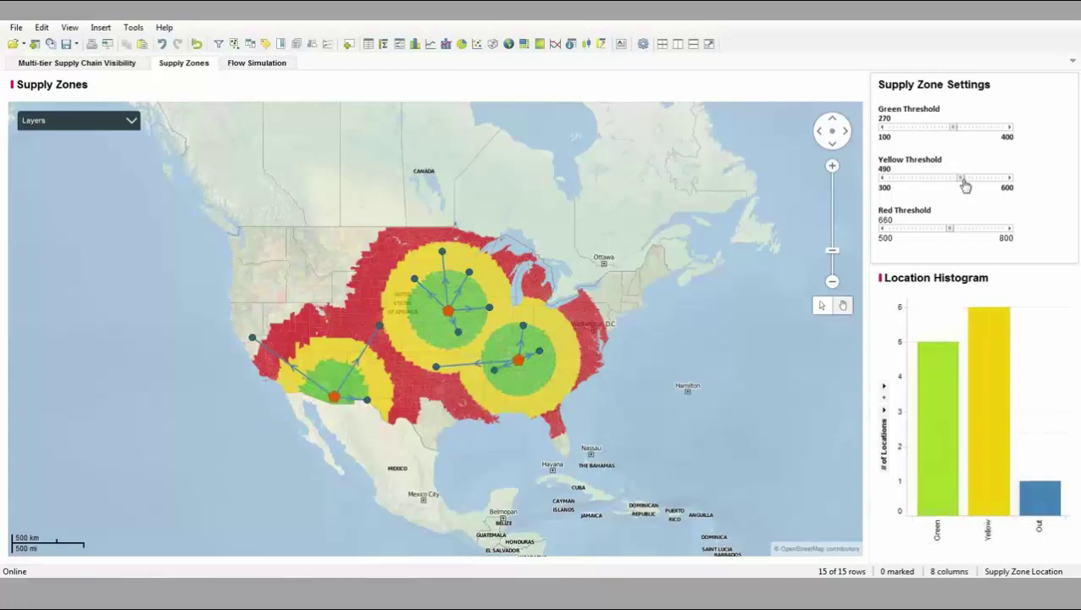
left_click_drag(948, 231, 976, 238)
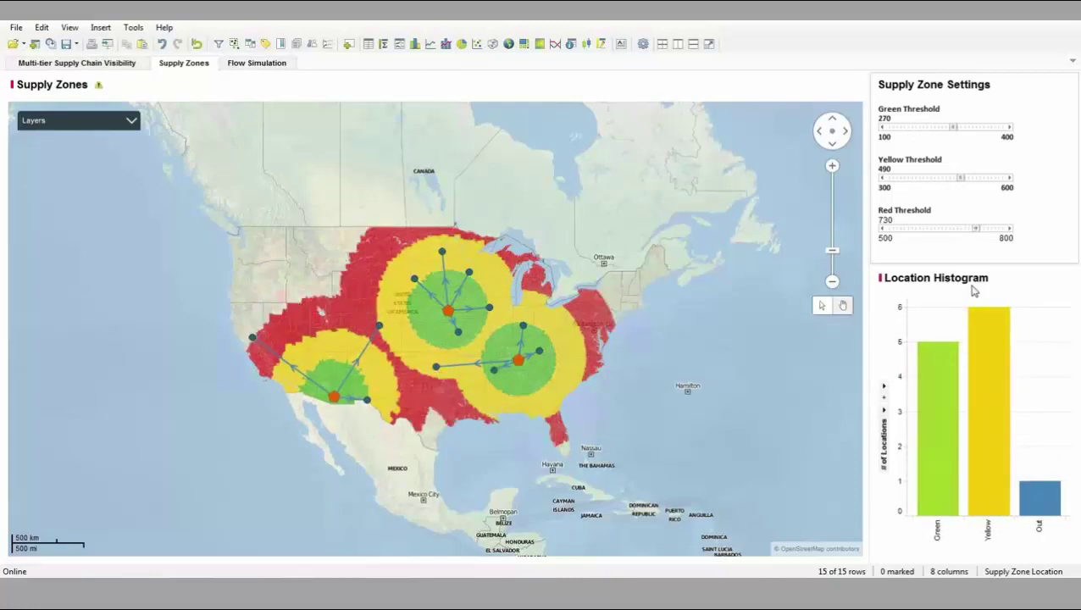
left_click_drag(953, 129, 922, 131)
left_click_drag(960, 179, 938, 180)
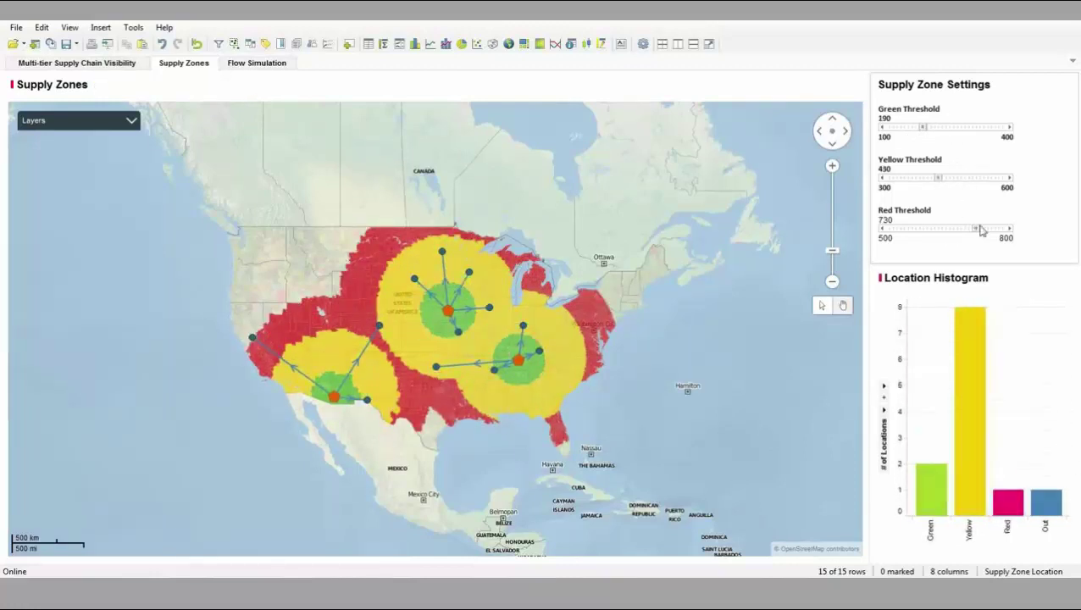
left_click_drag(976, 230, 959, 233)
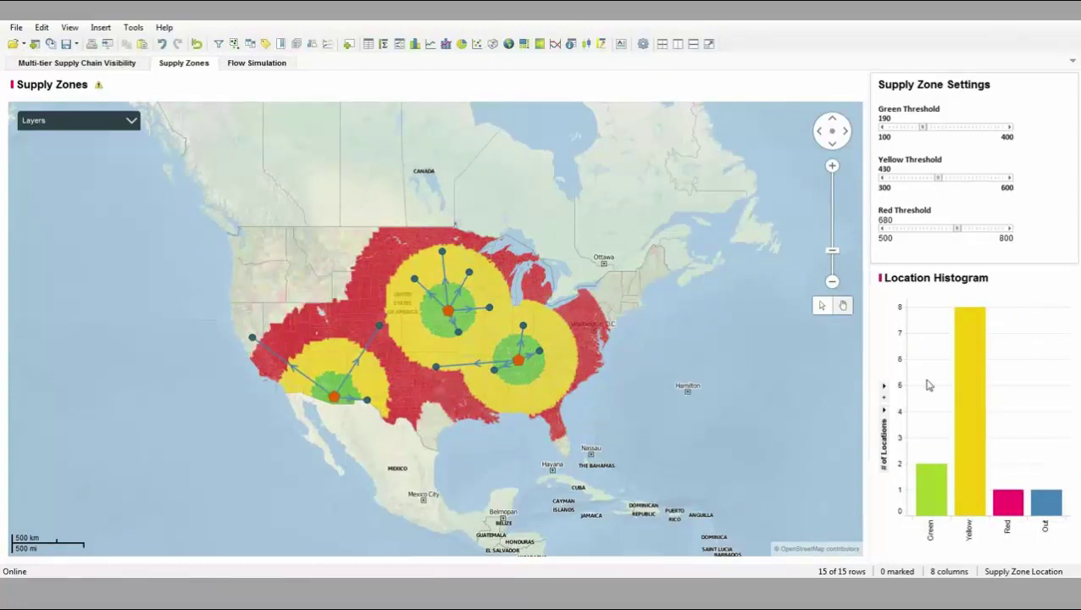
- On the Flow Simulation page, try Low Demand, then compare Base with High Demand for Week1
left_click(262, 65)
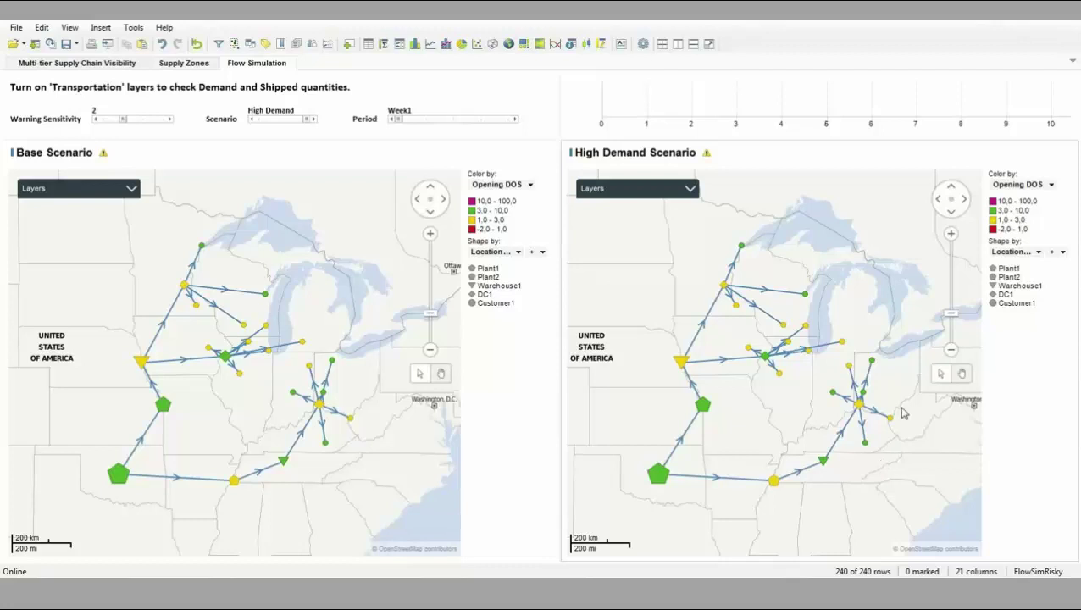
left_click(254, 124)
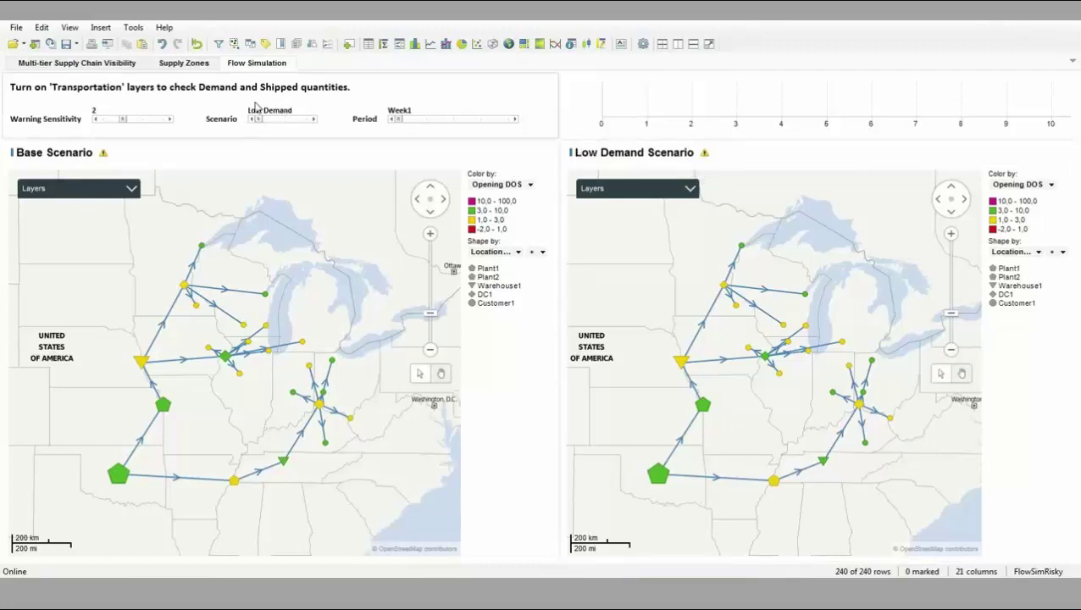
left_click(313, 122)
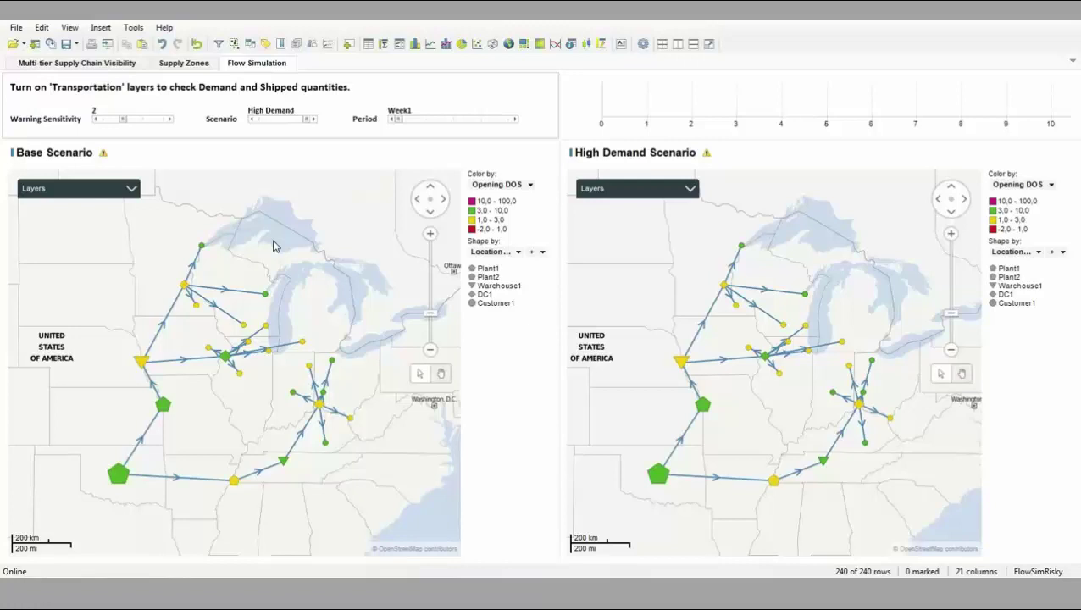
- Advance the Period from Week1 to Week5 and switch the scenario to Low Demand
left_click(515, 120)
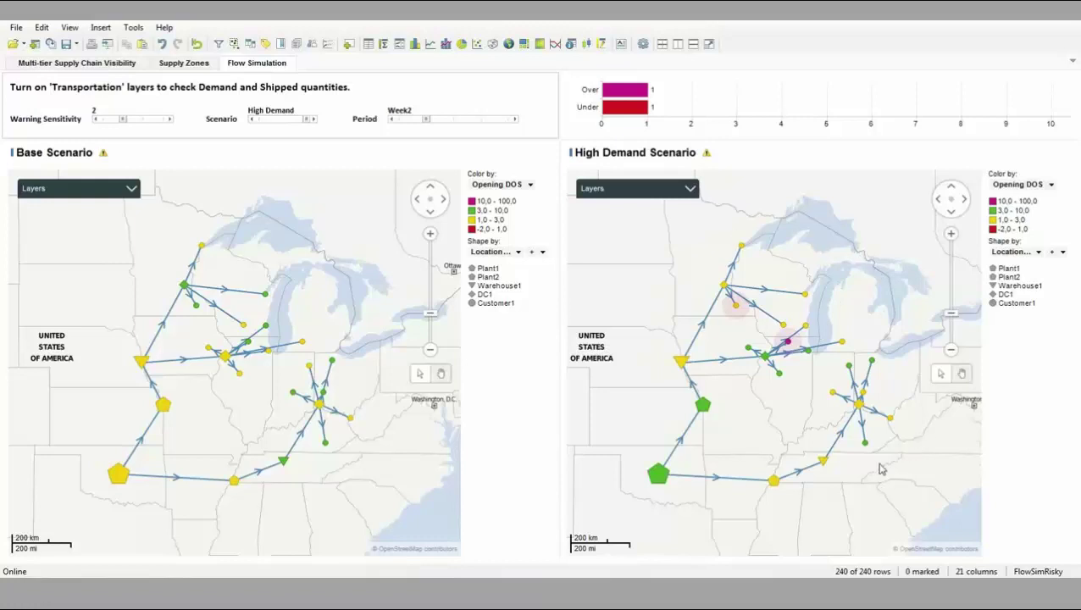
left_click(515, 120)
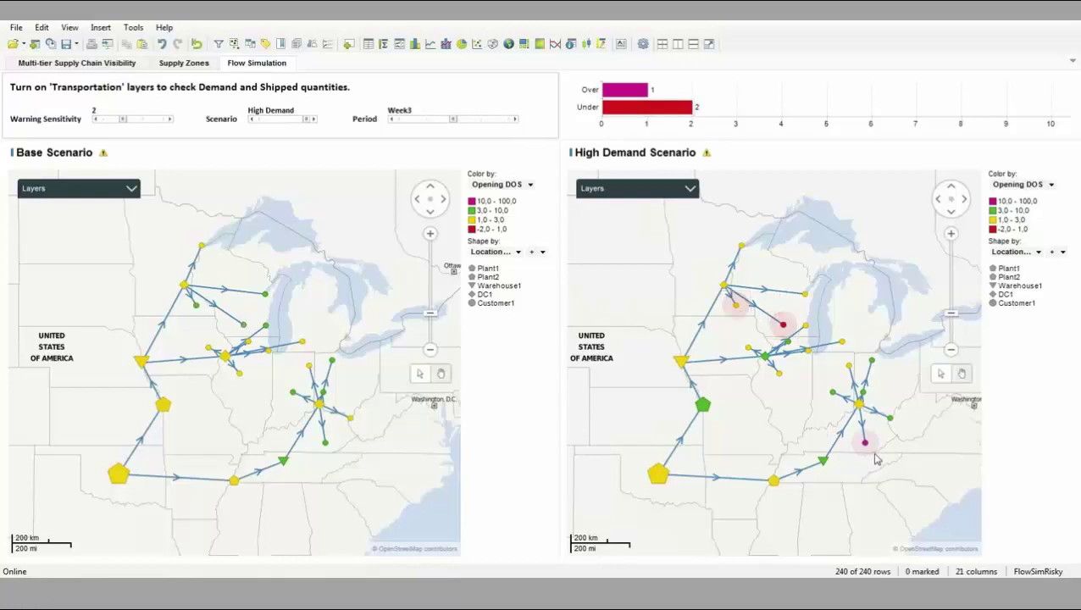
mouse_move(788, 325)
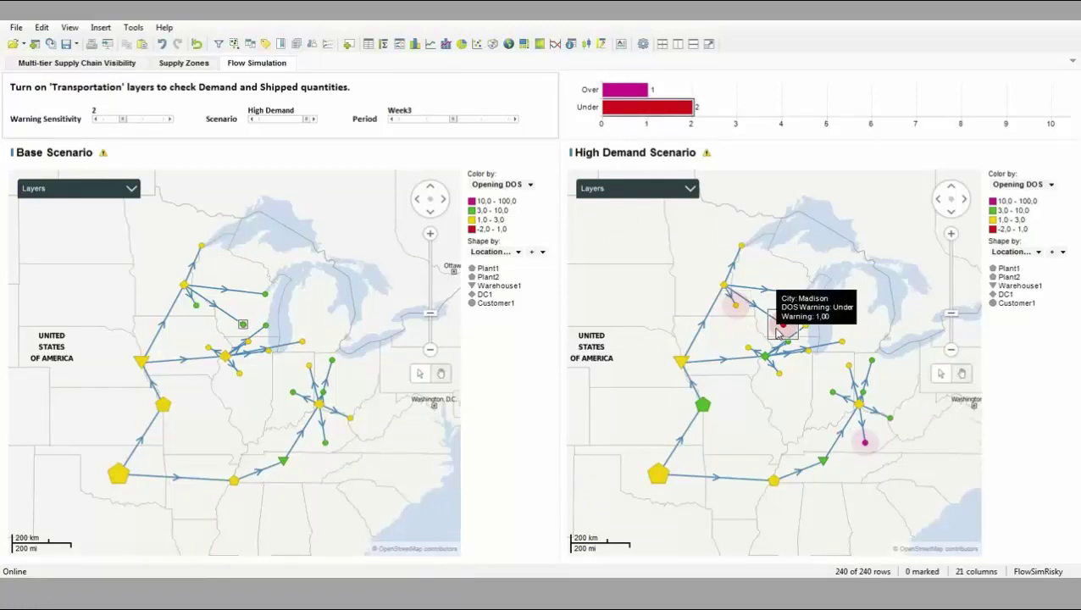
mouse_move(741, 313)
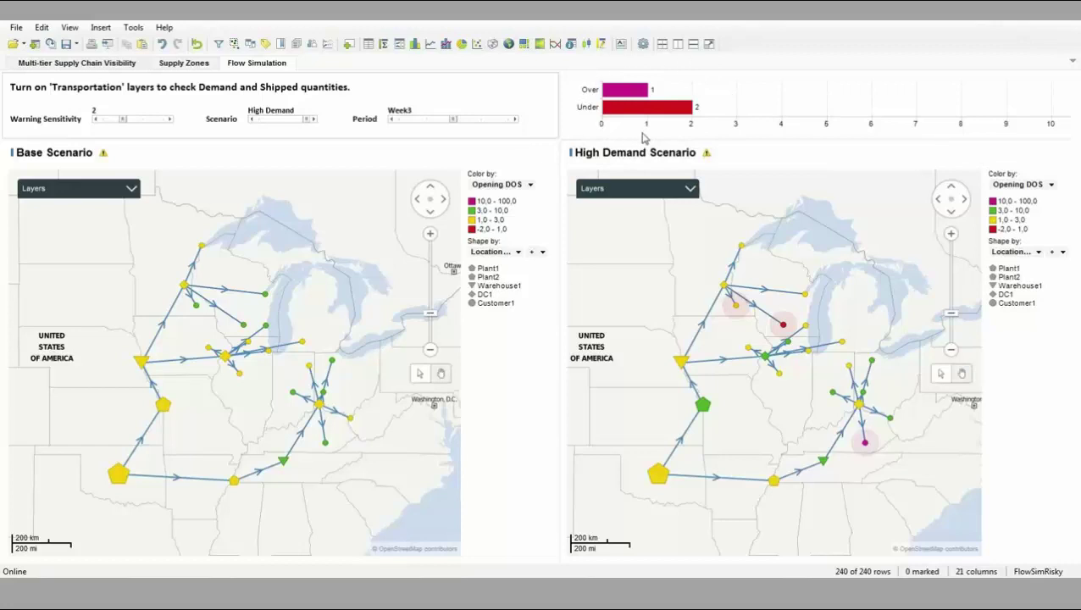
left_click(515, 120)
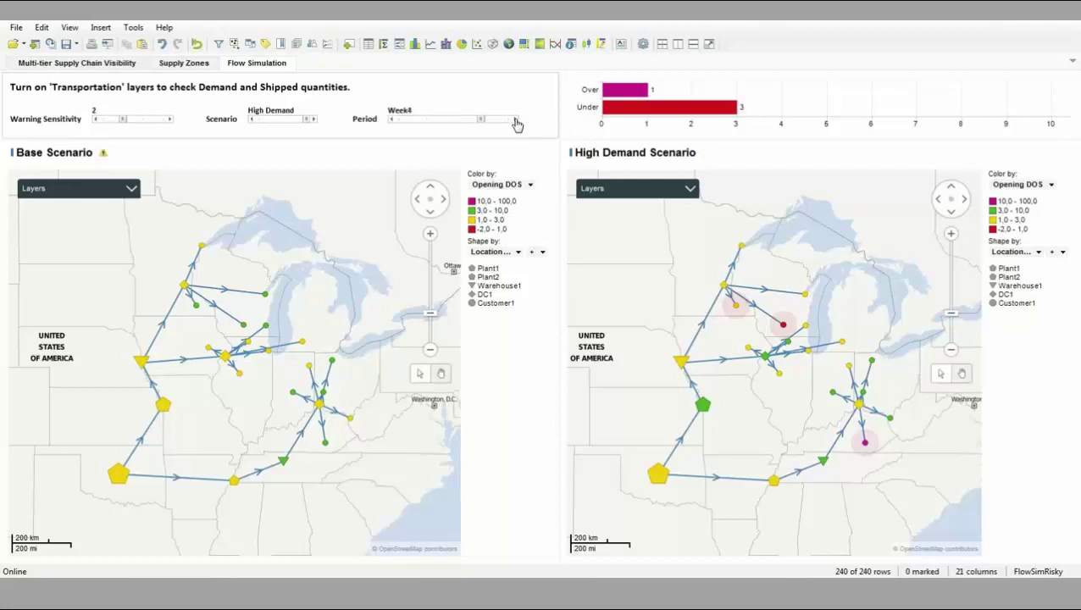
left_click(515, 120)
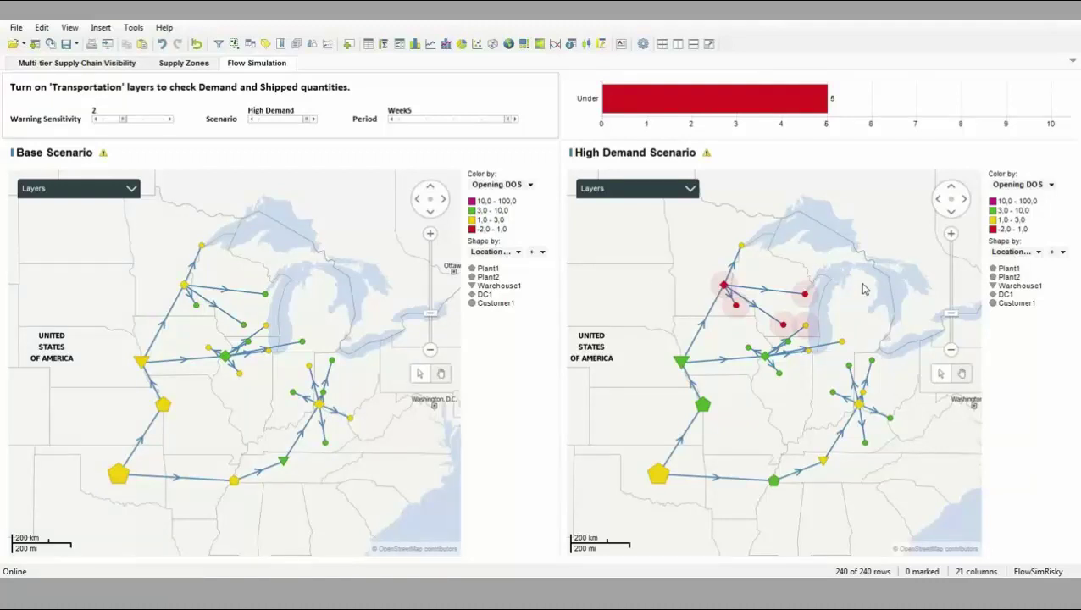
left_click(252, 120)
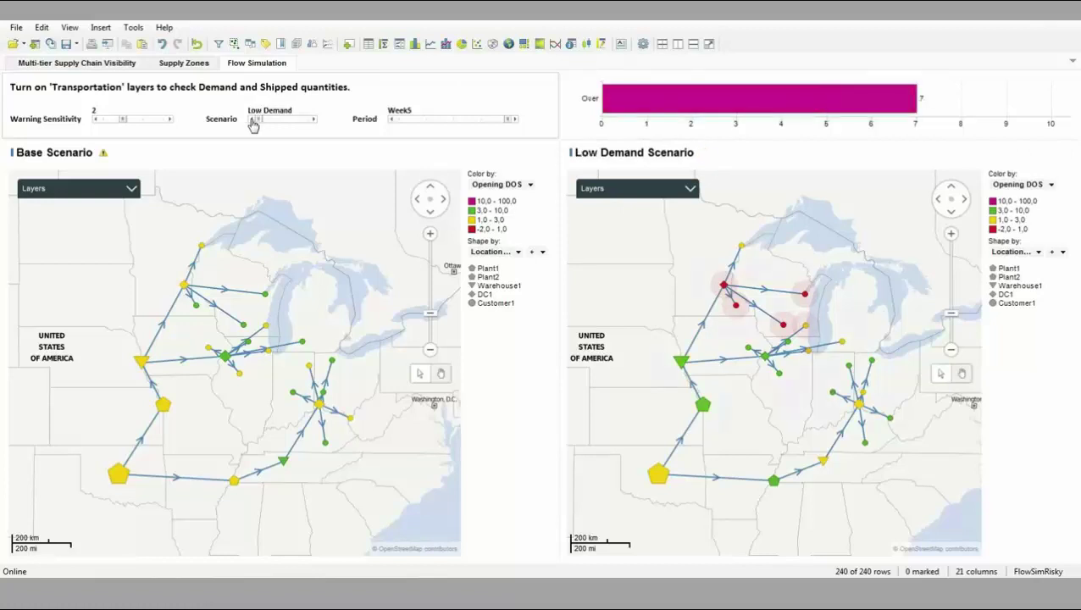